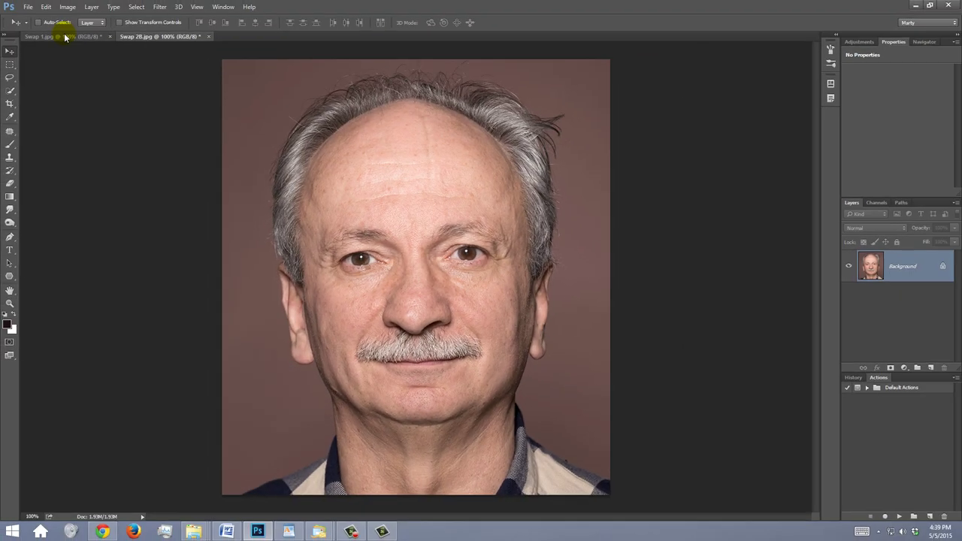
Switch to the Swap 1.jpg document tab showing the blonde woman's portrait.
{"action": "left_click", "coordinate": [65, 37]}
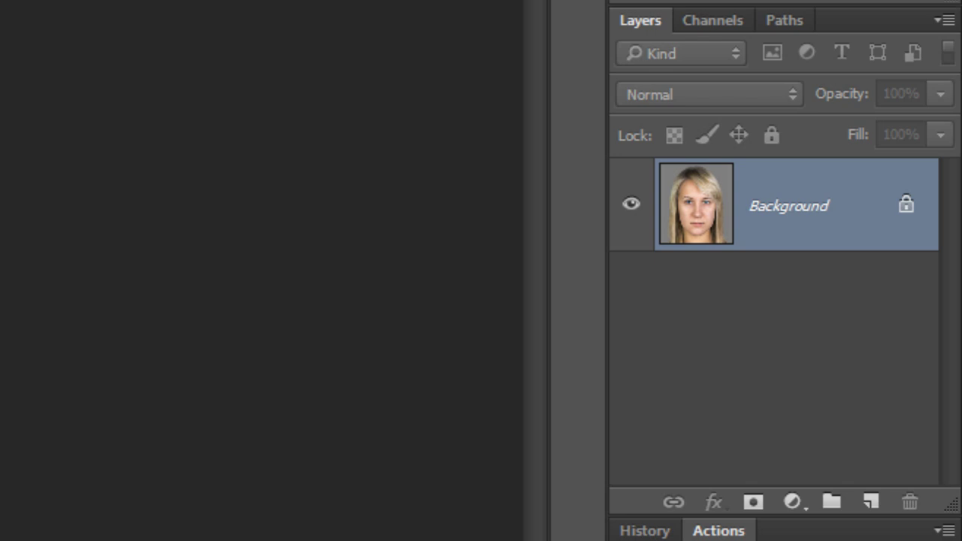
Duplicate the woman's Background layer, then lasso the man's face in Swap 2B.jpg onto Layer 1.
{"action": "key", "text": "ctrl+j"}
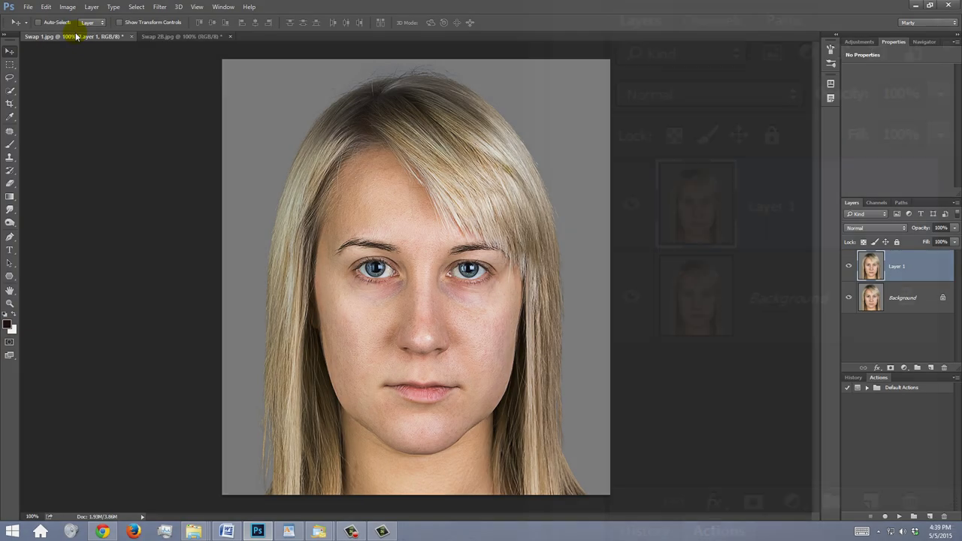
{"action": "left_click", "coordinate": [160, 36]}
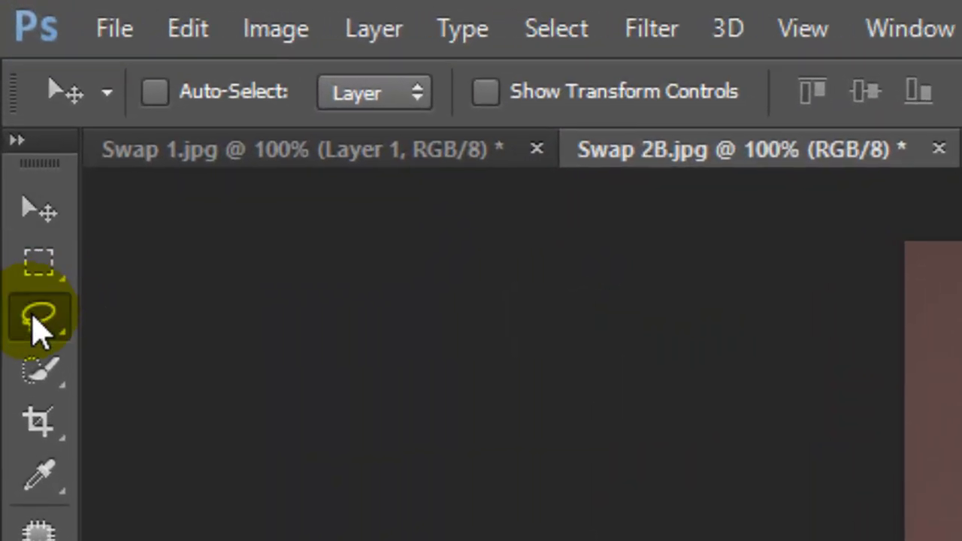
{"action": "right_click", "coordinate": [10, 79]}
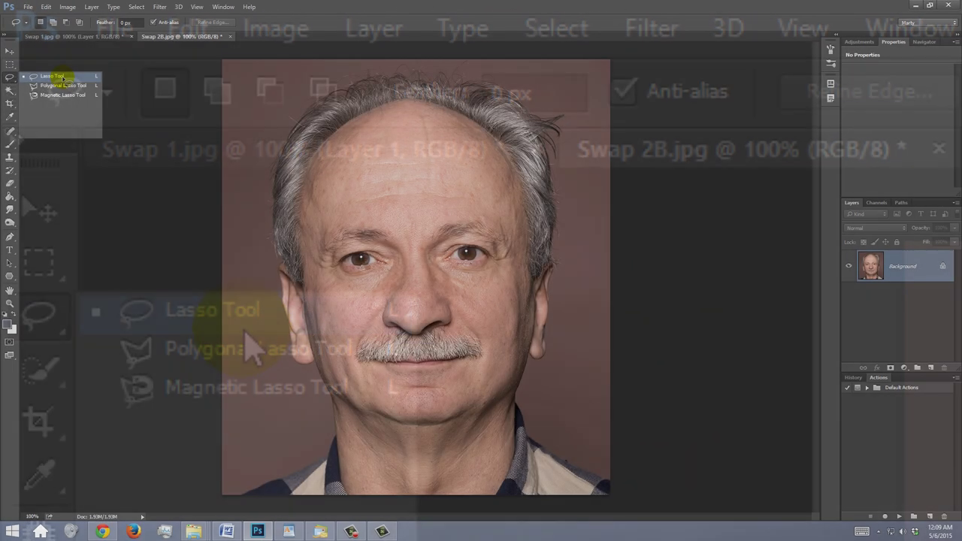
{"action": "left_click", "coordinate": [256, 310]}
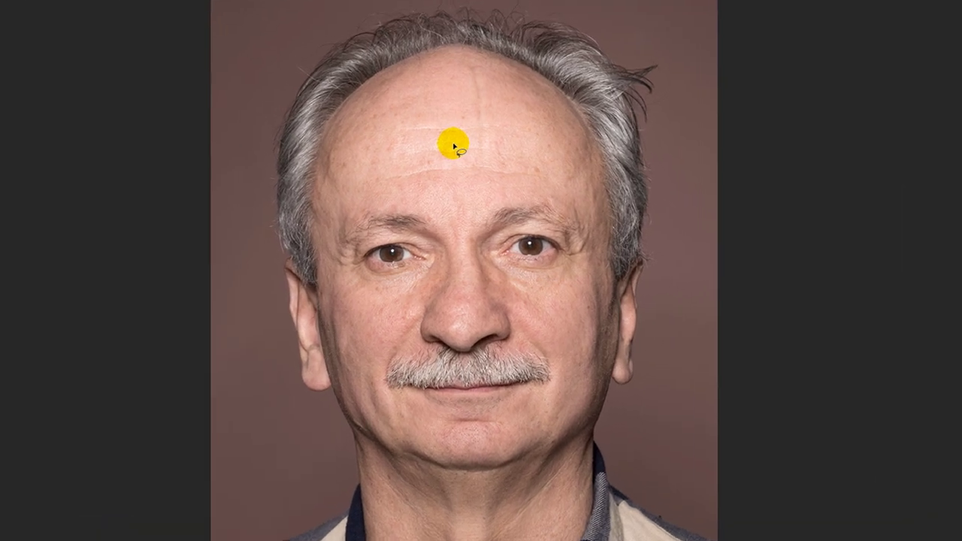
{"action": "mouse_move", "coordinate": [413, 174]}
{"action": "left_mouse_down"}
{"action": "mouse_move", "coordinate": [358, 197]}
{"action": "mouse_move", "coordinate": [341, 313]}
{"action": "mouse_move", "coordinate": [407, 437]}
{"action": "mouse_move", "coordinate": [457, 460]}
{"action": "mouse_move", "coordinate": [501, 458]}
{"action": "mouse_move", "coordinate": [583, 413]}
{"action": "left_mouse_up"}
{"action": "mouse_move", "coordinate": [618, 319]}
{"action": "left_mouse_down"}
{"action": "mouse_move", "coordinate": [622, 241]}
{"action": "mouse_move", "coordinate": [603, 193]}
{"action": "mouse_move", "coordinate": [557, 159]}
{"action": "mouse_move", "coordinate": [469, 142]}
{"action": "mouse_move", "coordinate": [438, 163]}
{"action": "left_mouse_up"}
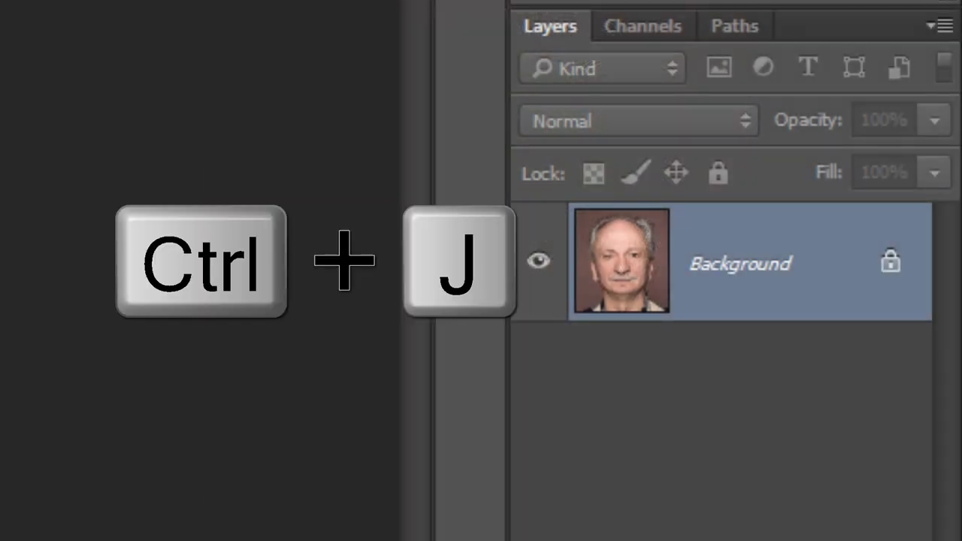
{"action": "key", "text": "ctrl+j"}
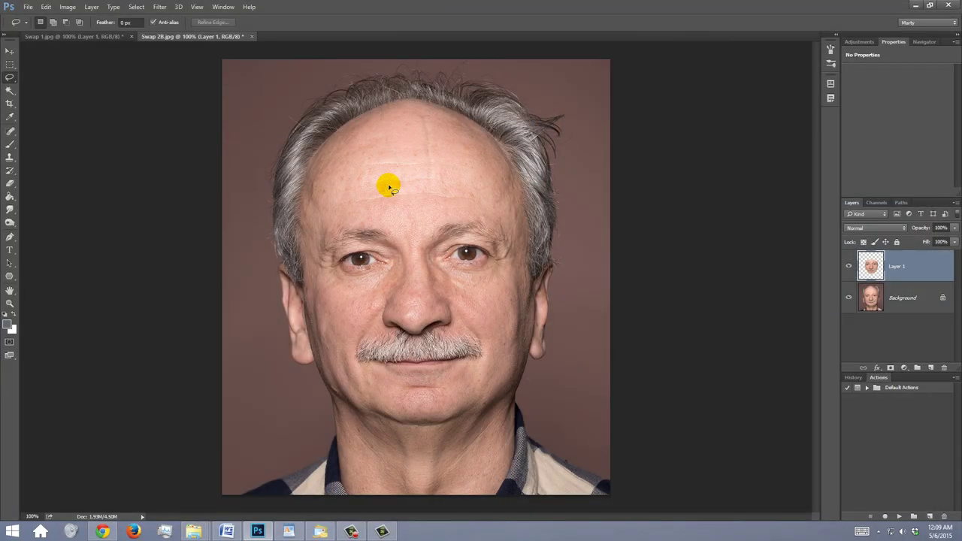
Move the man's face layer into Swap 1.jpg as Layer 2 over the woman's face.
{"action": "key", "text": "v"}
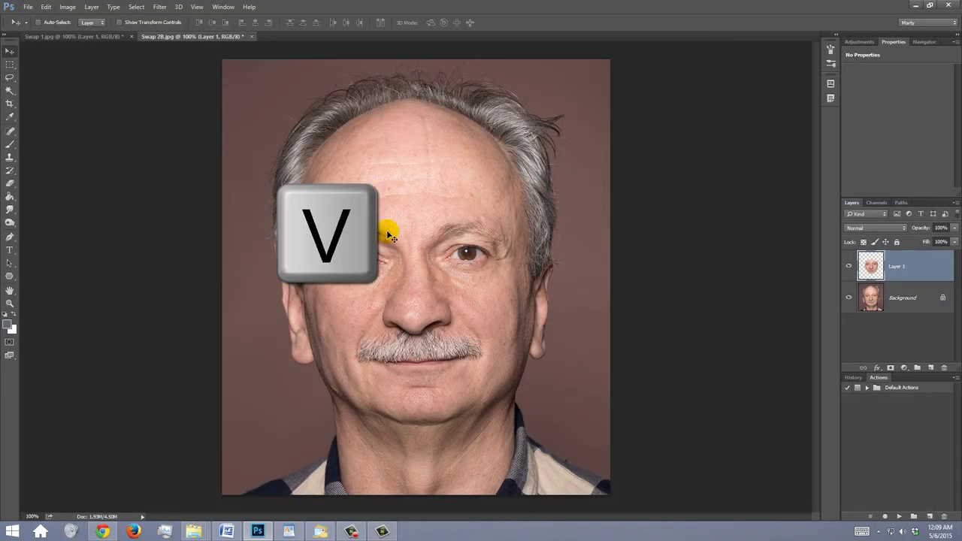
{"action": "mouse_move", "coordinate": [388, 231]}
{"action": "left_mouse_down"}
{"action": "mouse_move", "coordinate": [189, 122]}
{"action": "mouse_move", "coordinate": [144, 37]}
{"action": "mouse_move", "coordinate": [114, 39]}
{"action": "mouse_move", "coordinate": [330, 249]}
{"action": "left_mouse_up"}
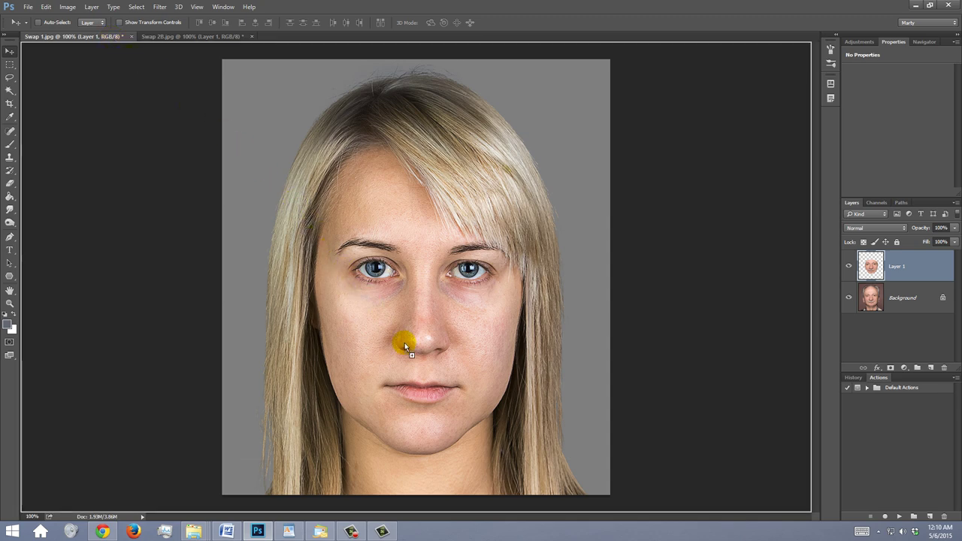
{"action": "left_click_drag", "start_coordinate": [408, 351], "coordinate": [402, 248]}
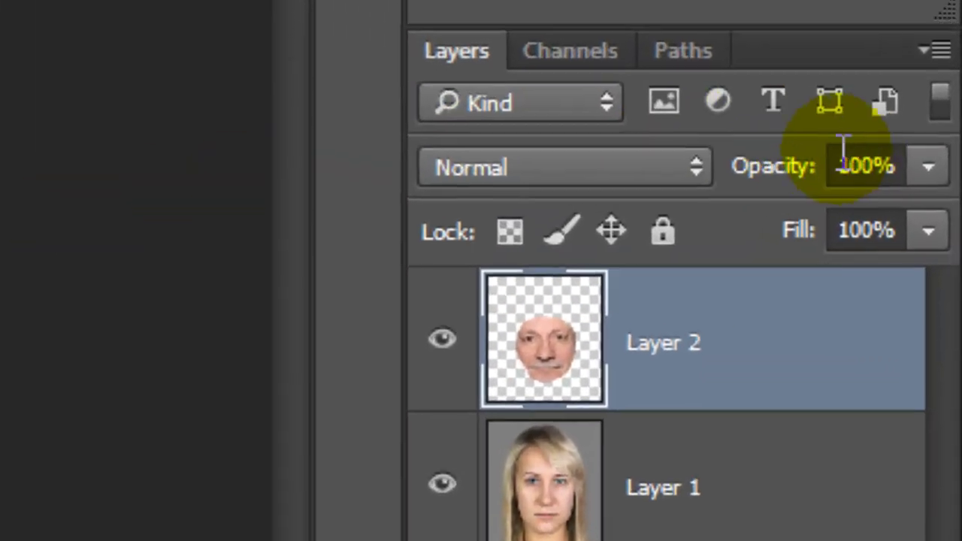
{"action": "left_click", "coordinate": [953, 228]}
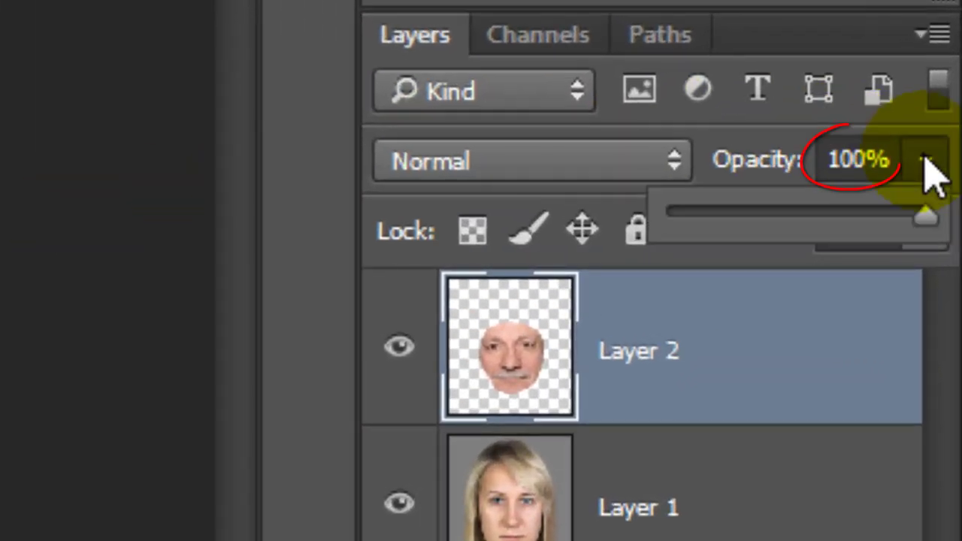
Lower Layer 2 to 60% opacity and scale it proportionally from the centre to fit her face.
{"action": "left_click_drag", "start_coordinate": [926, 217], "coordinate": [826, 219]}
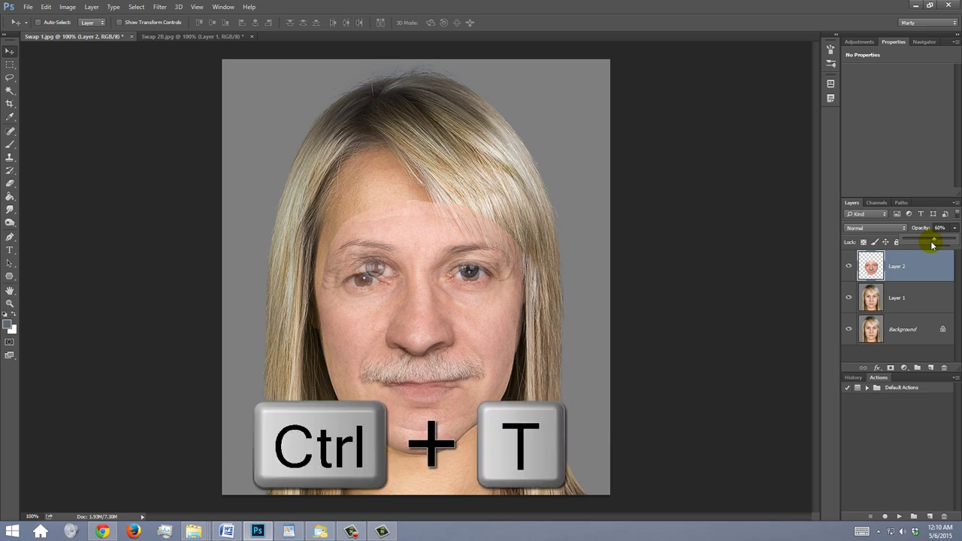
{"action": "key", "text": "ctrl+t"}
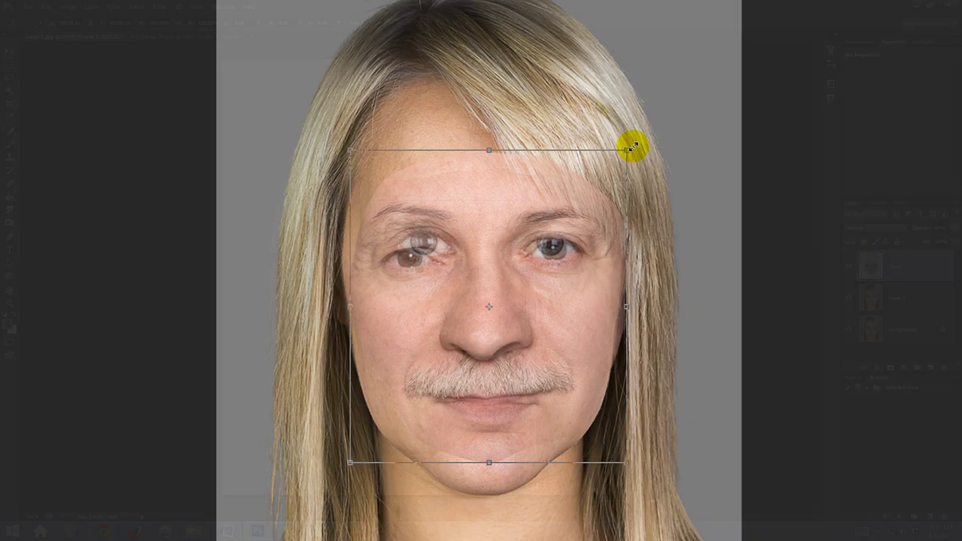
{"action": "left_click_drag", "start_coordinate": [632, 148], "coordinate": [634, 146]}
{"action": "left_click_drag", "start_coordinate": [671, 214], "coordinate": [675, 223]}
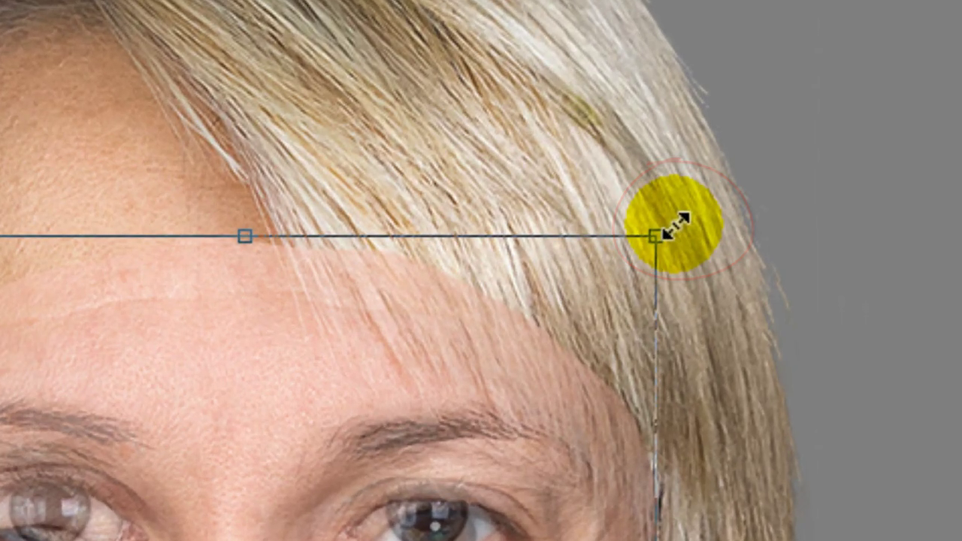
{"action": "key", "text": "alt+shift"}
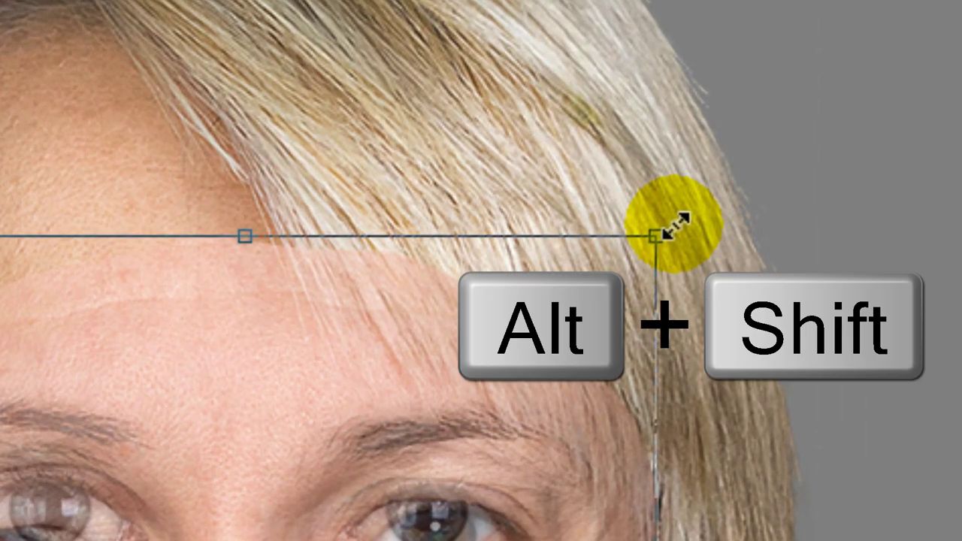
{"action": "left_click_drag", "start_coordinate": [674, 224], "coordinate": [627, 155]}
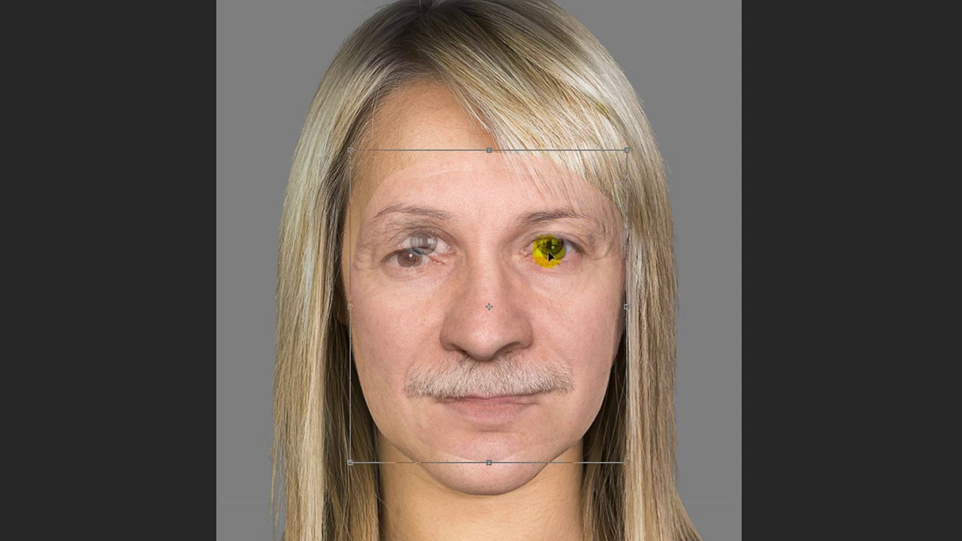
Move the face up about 55 px, rotate it about 1.7°, and restore 100% opacity.
{"action": "mouse_move", "coordinate": [537, 271]}
{"action": "left_mouse_down"}
{"action": "mouse_move", "coordinate": [541, 235]}
{"action": "mouse_move", "coordinate": [543, 274]}
{"action": "left_mouse_up"}
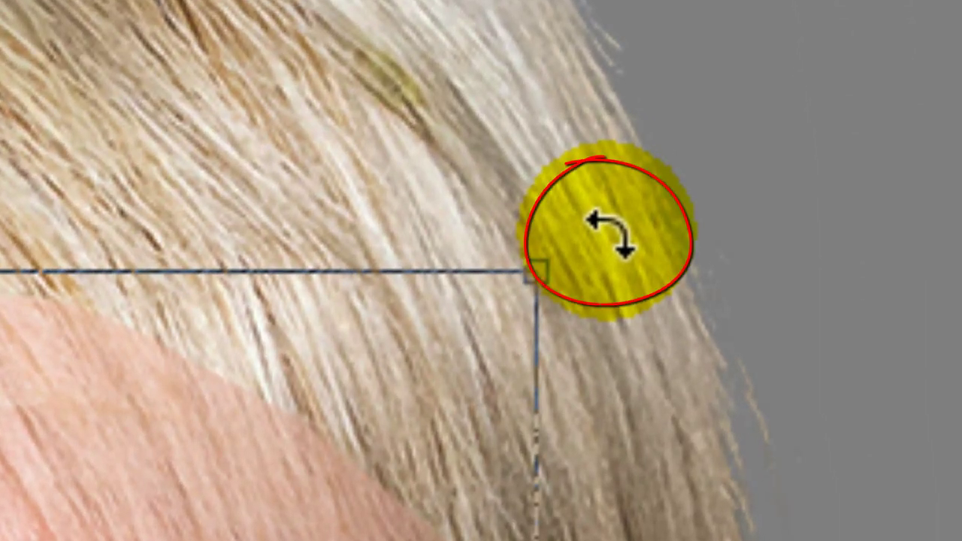
{"action": "left_click_drag", "start_coordinate": [608, 233], "coordinate": [643, 143]}
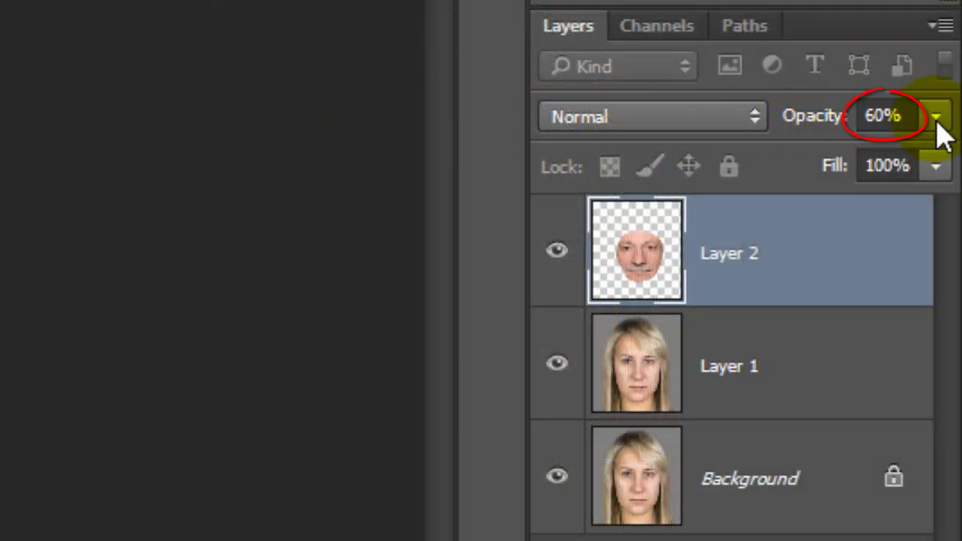
{"action": "left_click", "coordinate": [937, 118]}
{"action": "left_click_drag", "start_coordinate": [937, 118], "coordinate": [943, 155]}
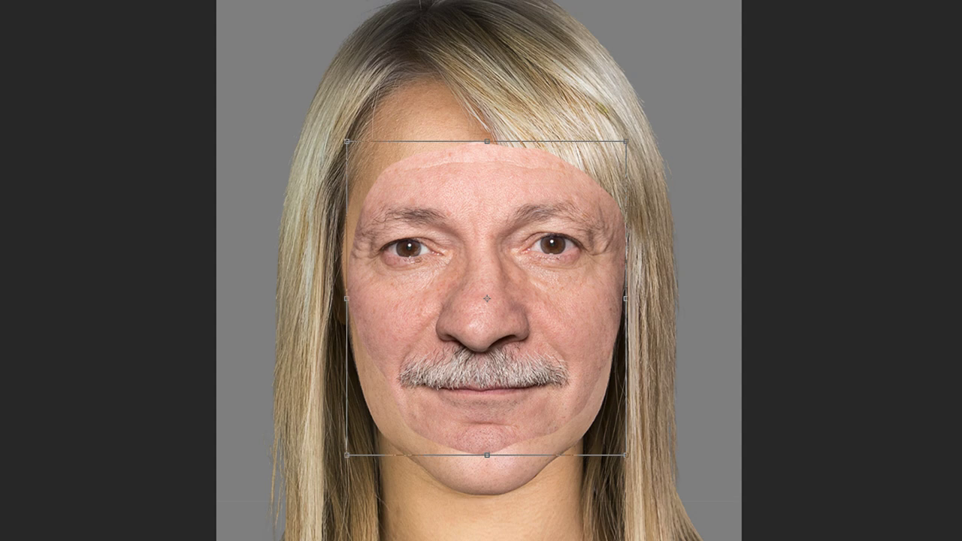
{"action": "key", "text": "Return"}
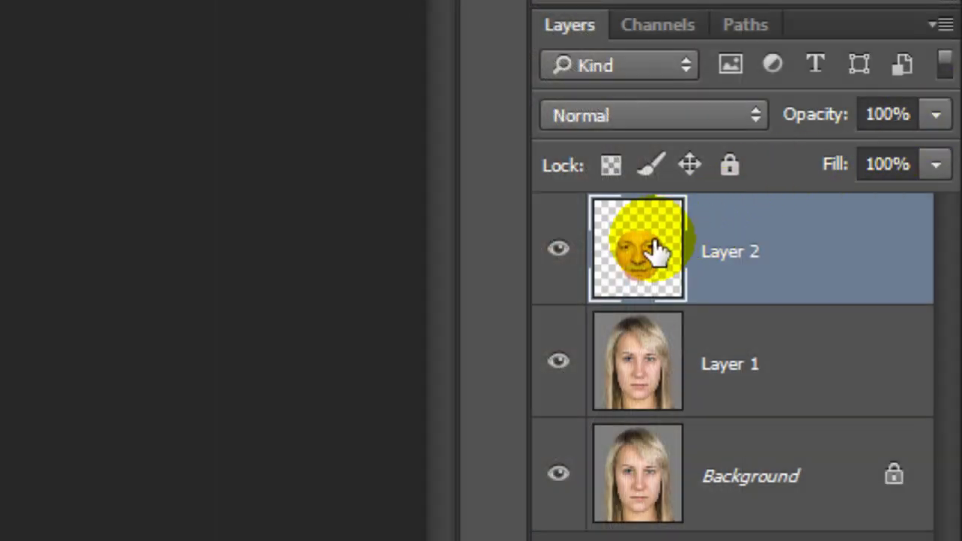
Load the face layer's outline as a selection and contract it by 10 pixels.
{"action": "left_click", "coordinate": [637, 252], "text": "ctrl"}
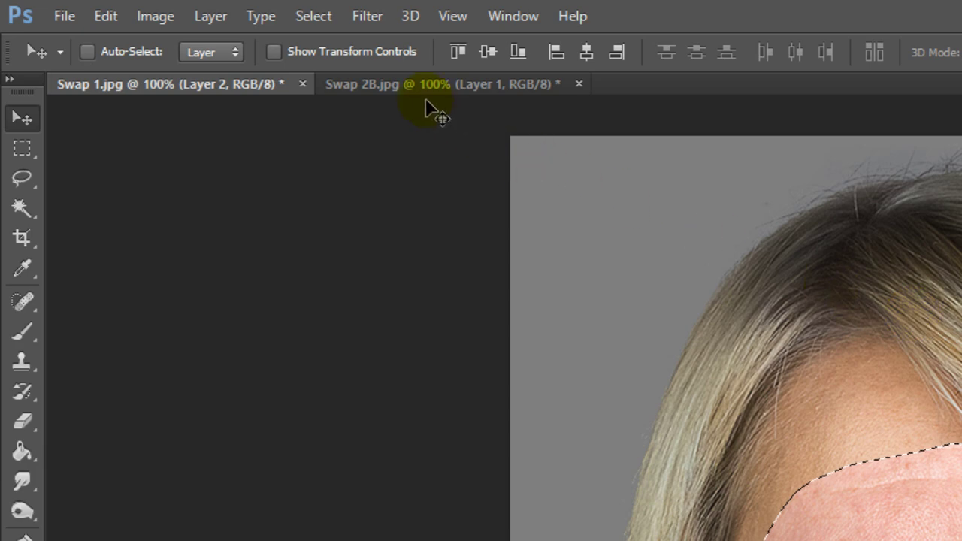
{"action": "left_click", "coordinate": [325, 16]}
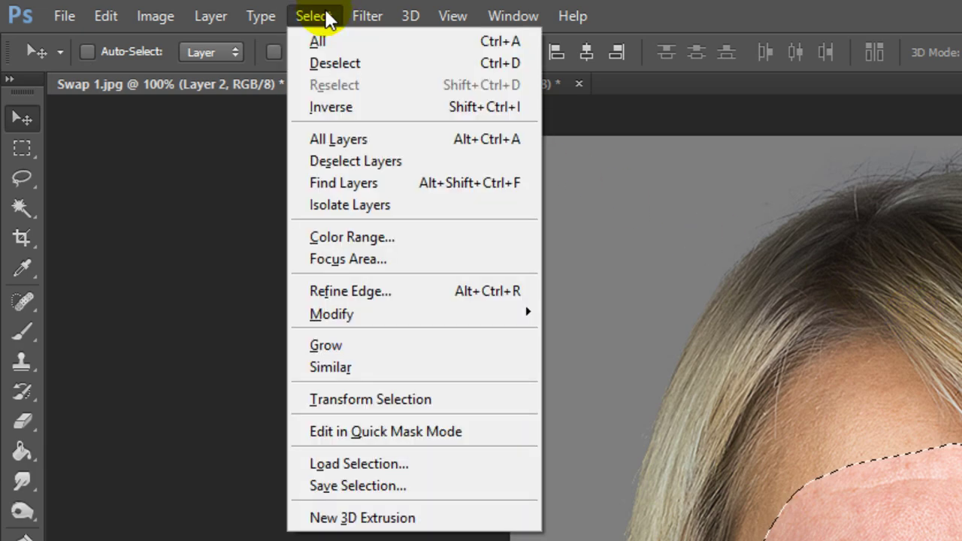
{"action": "mouse_move", "coordinate": [346, 314]}
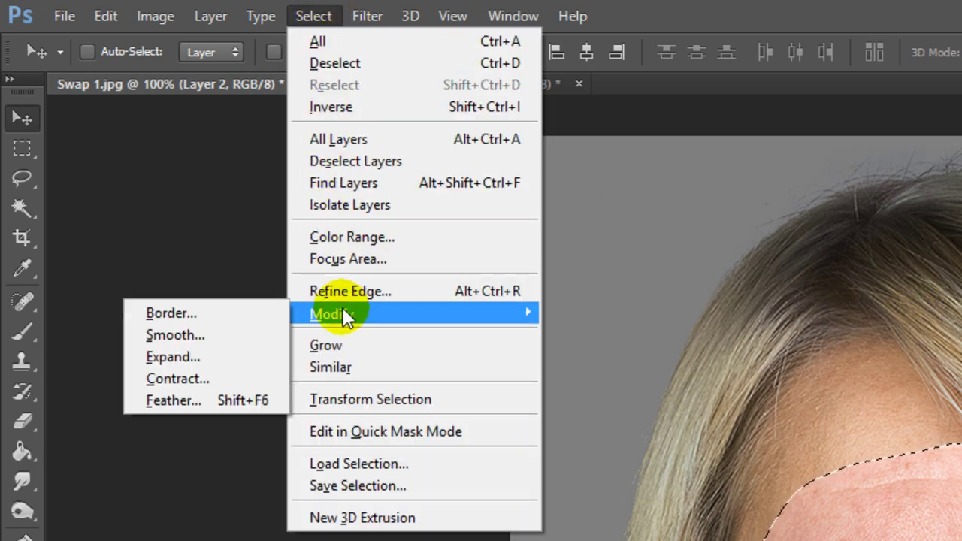
{"action": "left_click", "coordinate": [229, 378]}
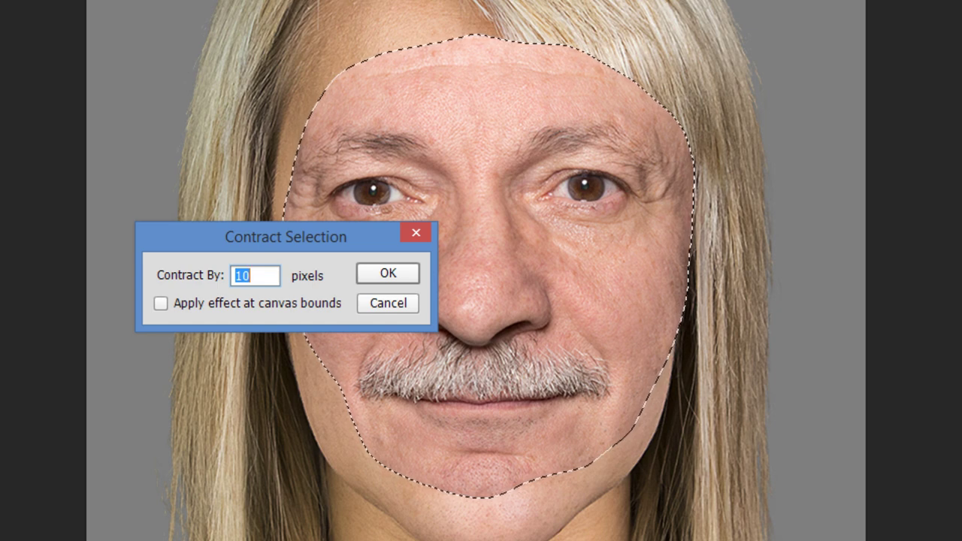
{"action": "left_click", "coordinate": [394, 274]}
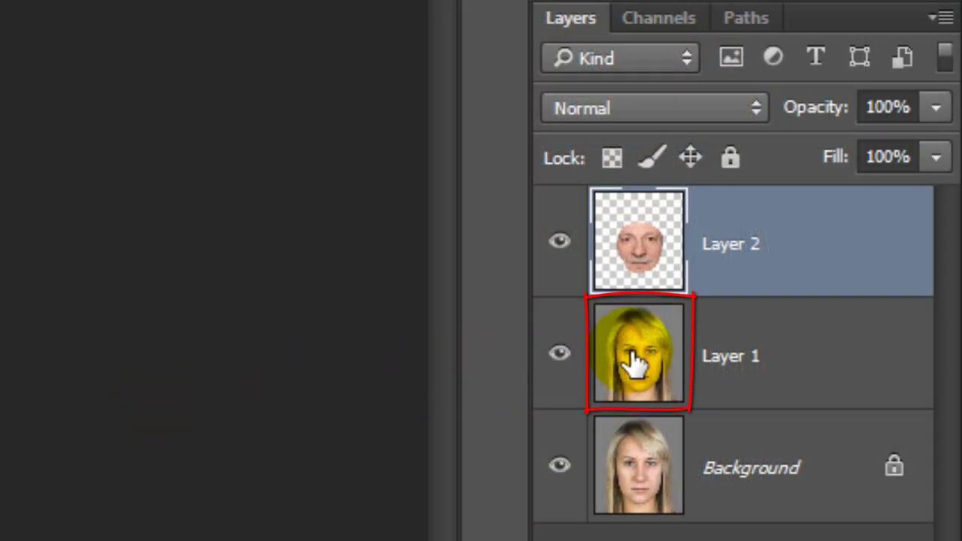
Delete the selected face area from Layer 1 and hide Layer 2 and Background to check.
{"action": "left_click", "coordinate": [633, 362]}
{"action": "key", "text": "Delete"}
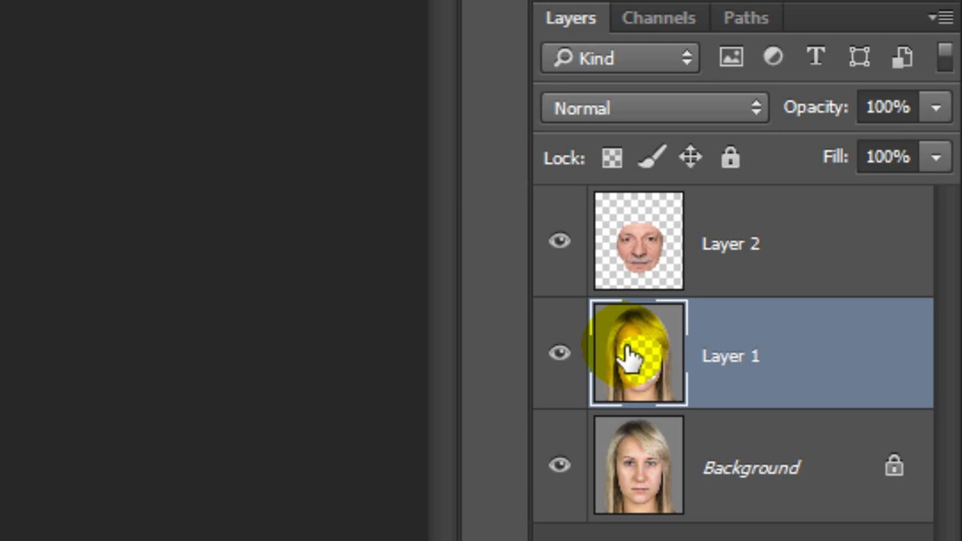
{"action": "left_click", "coordinate": [558, 241]}
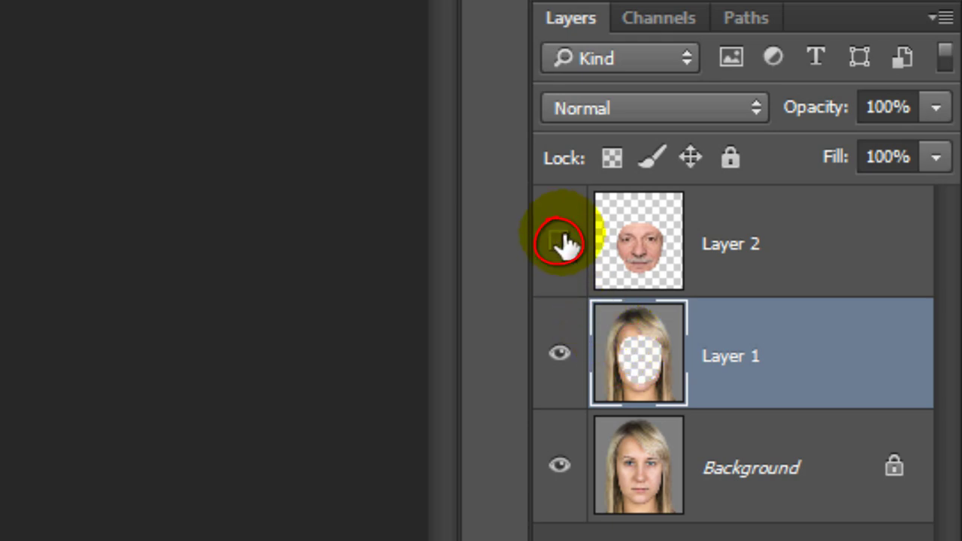
{"action": "left_click", "coordinate": [560, 454]}
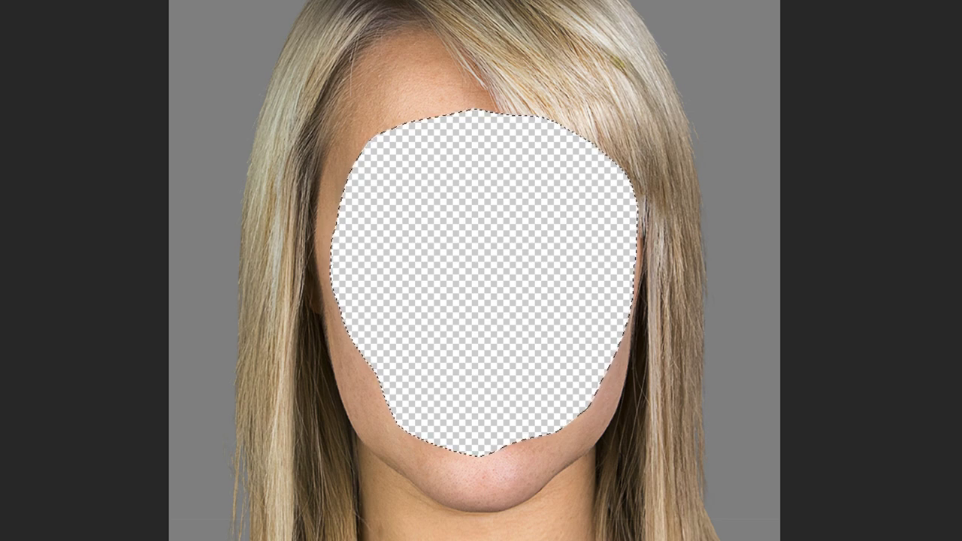
Deselect, show Background and Layer 2 again, and select Layers 1 and 2 together.
{"action": "key", "text": "ctrl+d"}
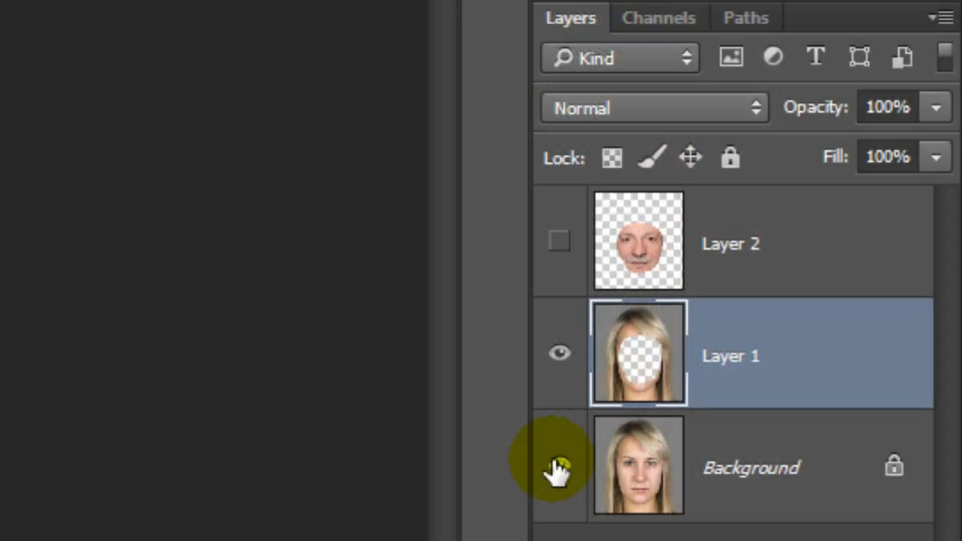
{"action": "left_click", "coordinate": [554, 468]}
{"action": "left_click", "coordinate": [560, 244]}
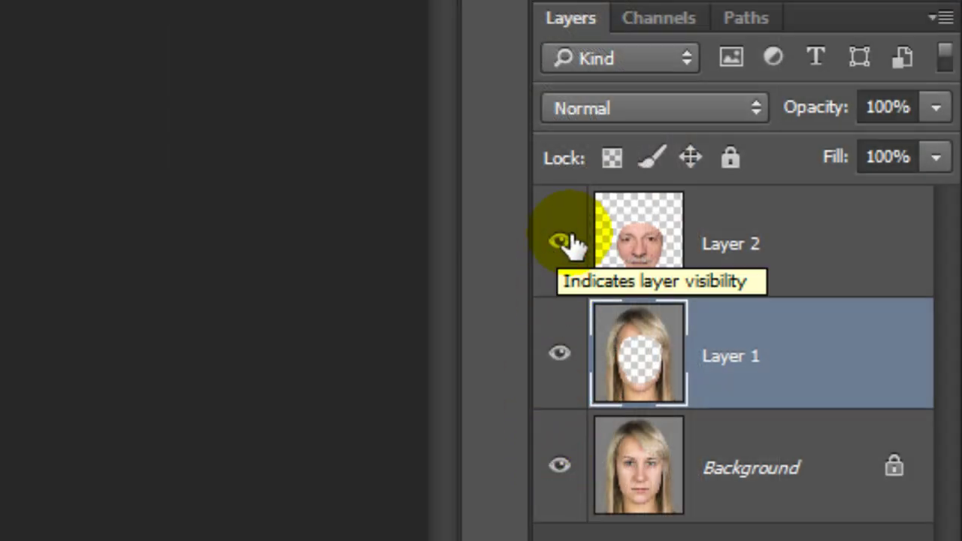
{"action": "left_click", "coordinate": [650, 245], "text": "shift"}
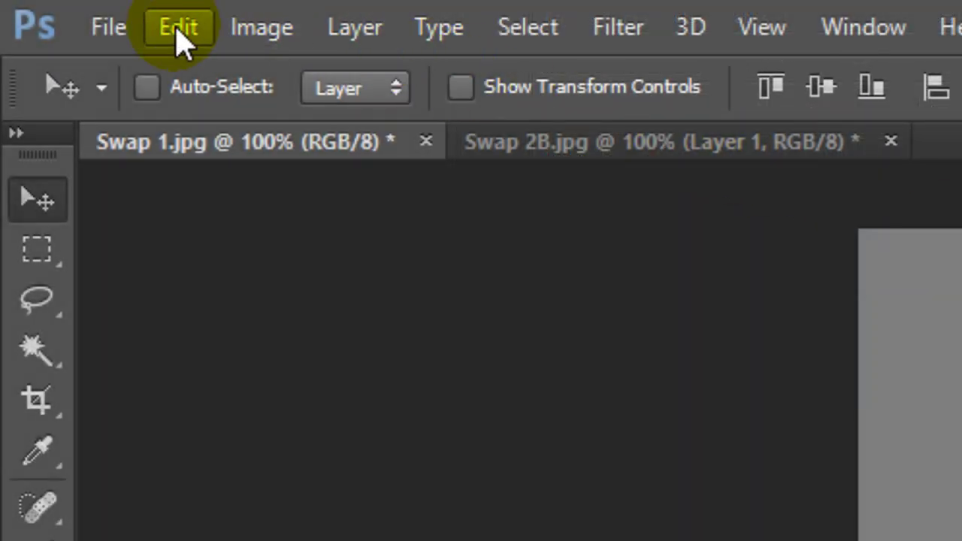
Auto-blend Layers 1 and 2 with Stack Images and Seamless Tones and Colors.
{"action": "left_click", "coordinate": [180, 36]}
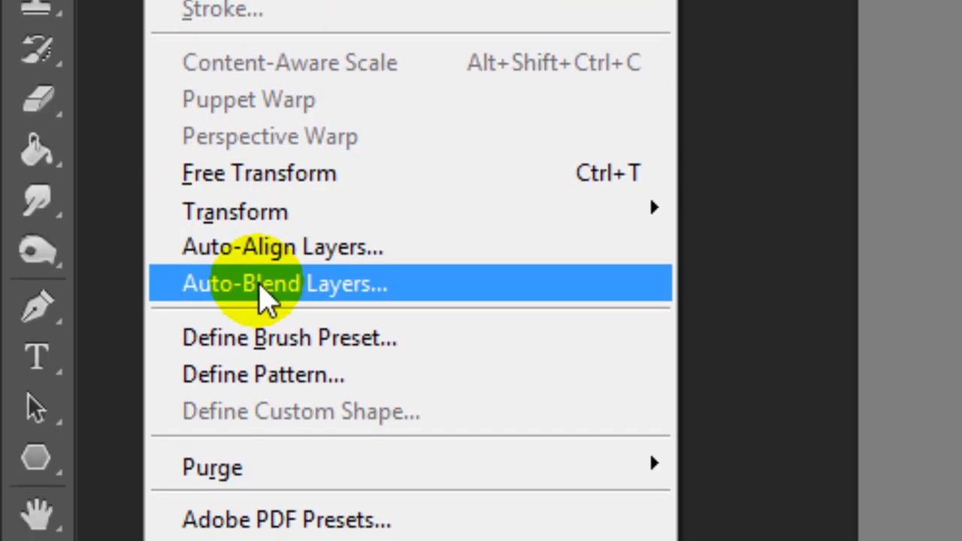
{"action": "left_click", "coordinate": [264, 287]}
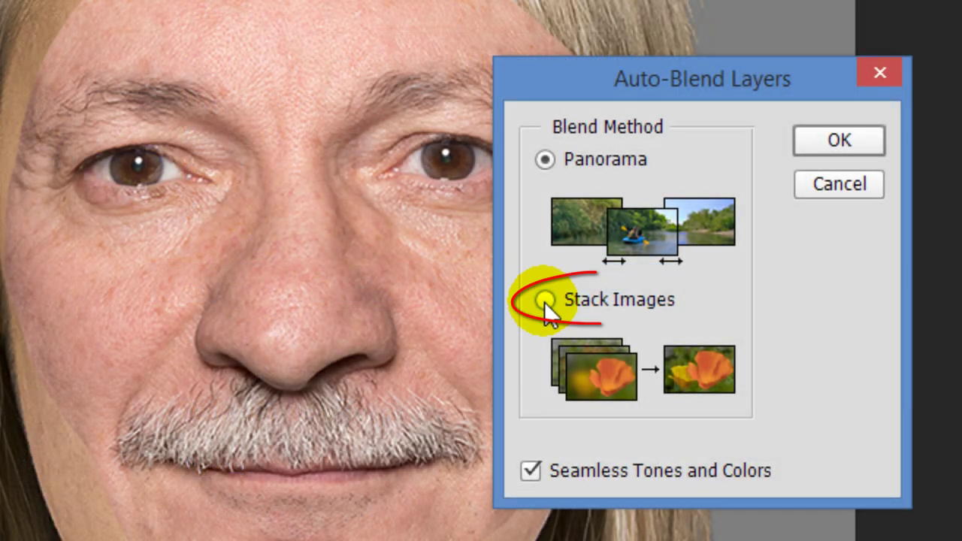
{"action": "left_click", "coordinate": [544, 300]}
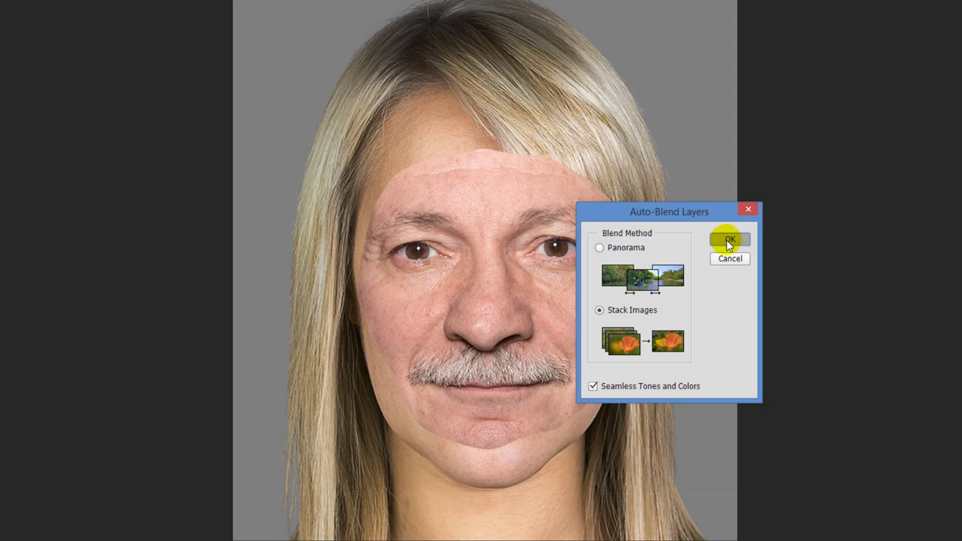
{"action": "left_click", "coordinate": [831, 142]}
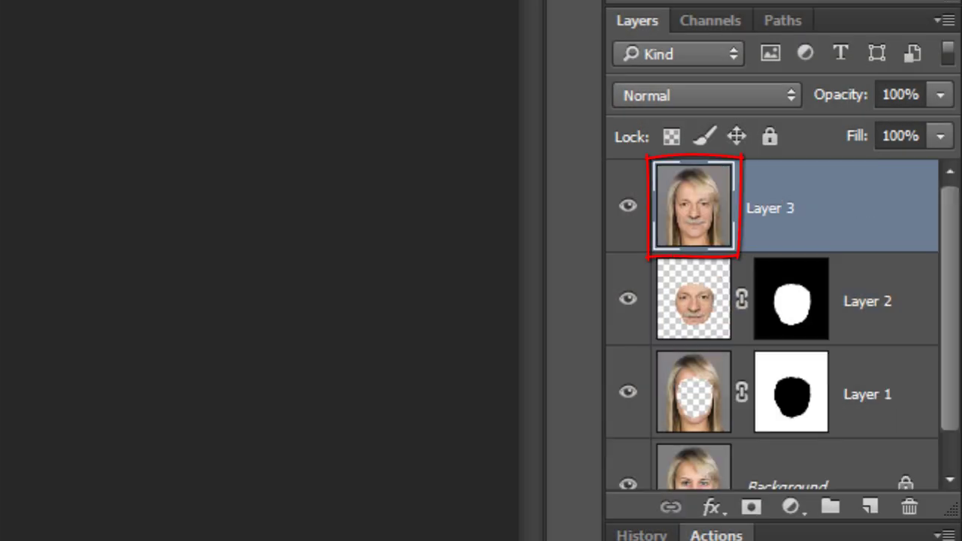
Hide Layers 1 and 2 and add a white layer mask to Layer 3.
{"action": "left_click", "coordinate": [628, 301]}
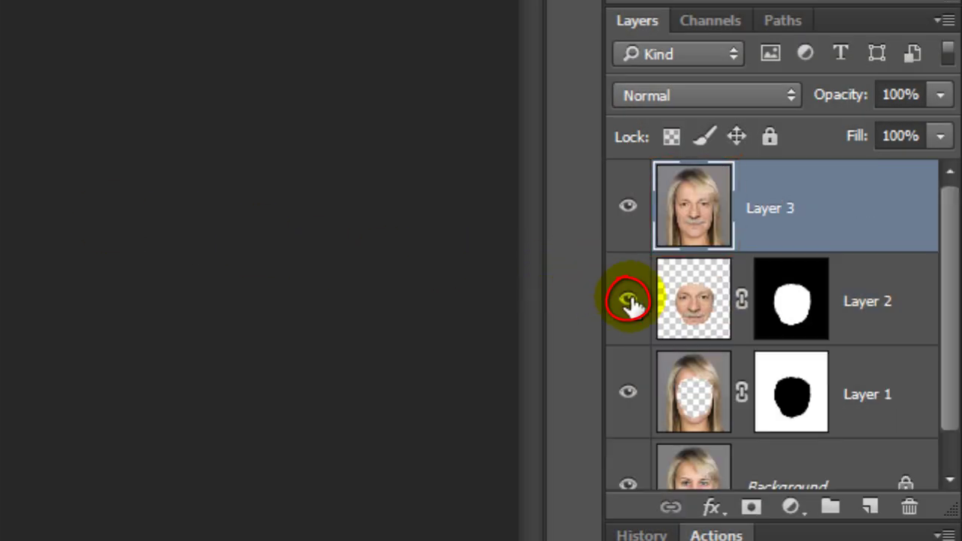
{"action": "left_click", "coordinate": [626, 392]}
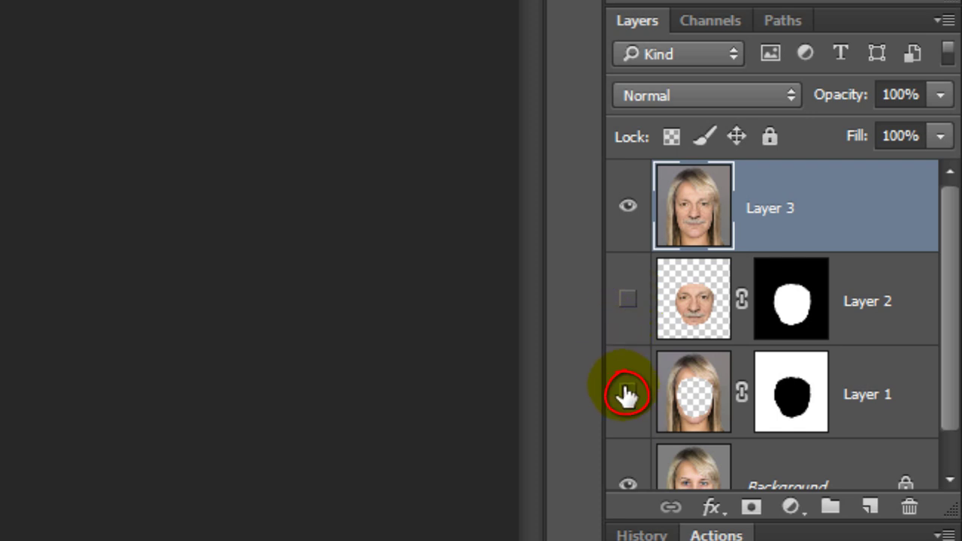
{"action": "left_click", "coordinate": [751, 508]}
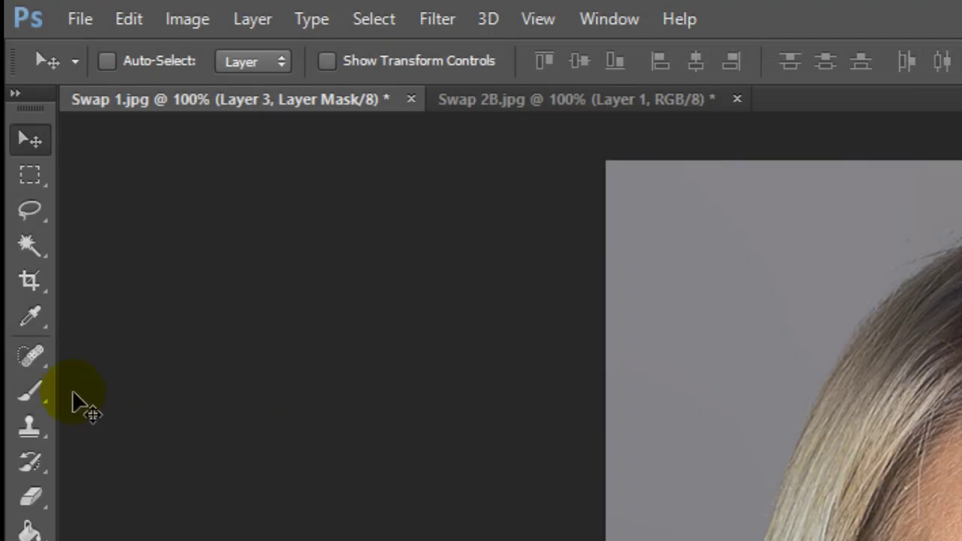
Set up a 40 px, 0% hardness brush and start painting the mask at the forehead.
{"action": "left_click", "coordinate": [25, 397]}
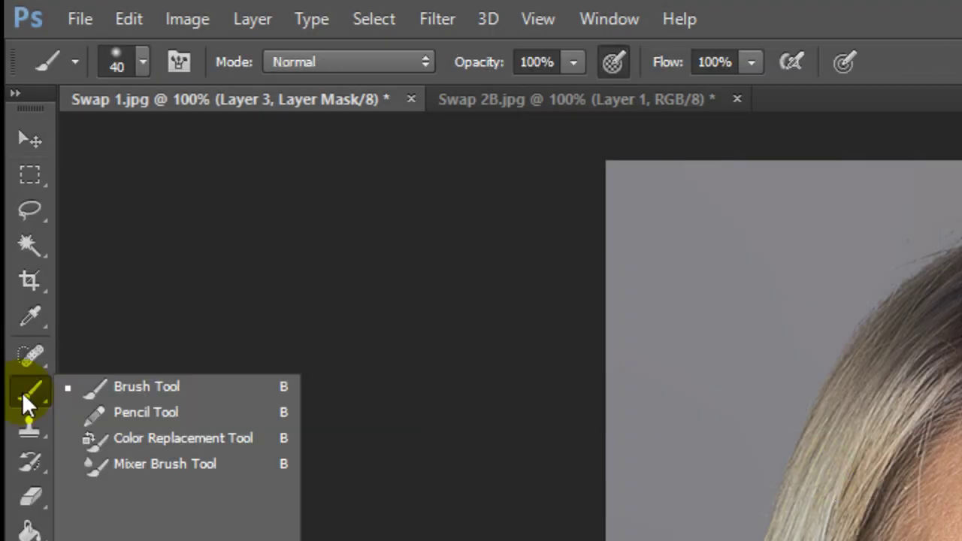
{"action": "left_click", "coordinate": [175, 388]}
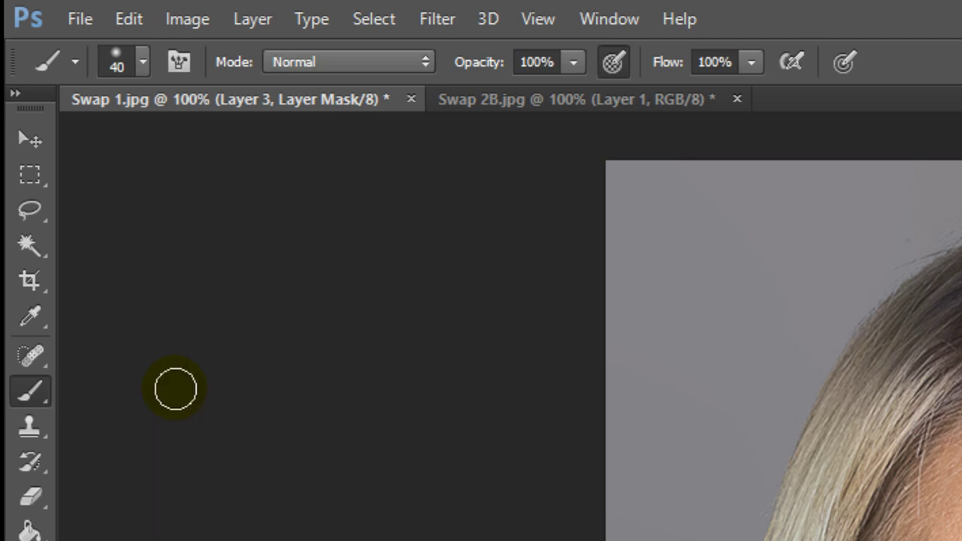
{"action": "left_click", "coordinate": [143, 63]}
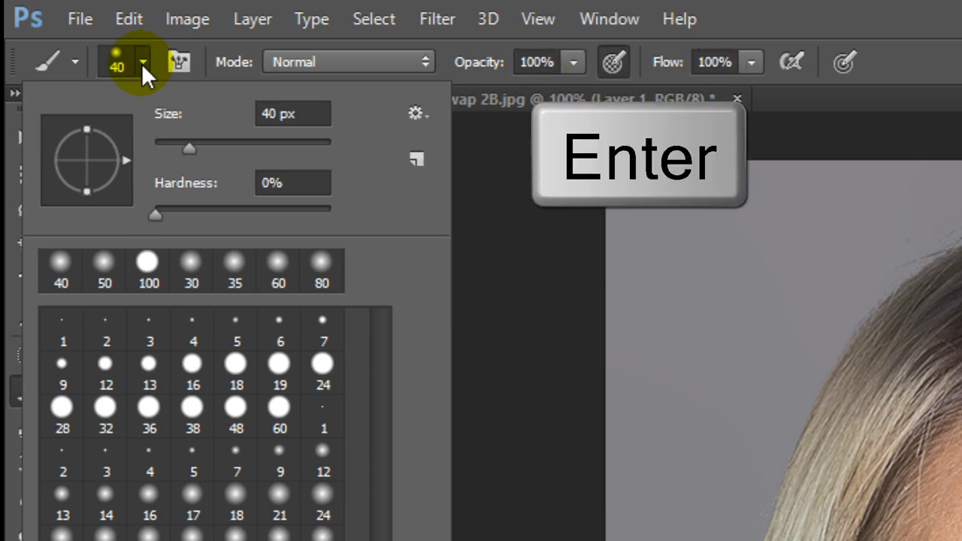
{"action": "key", "text": "Return"}
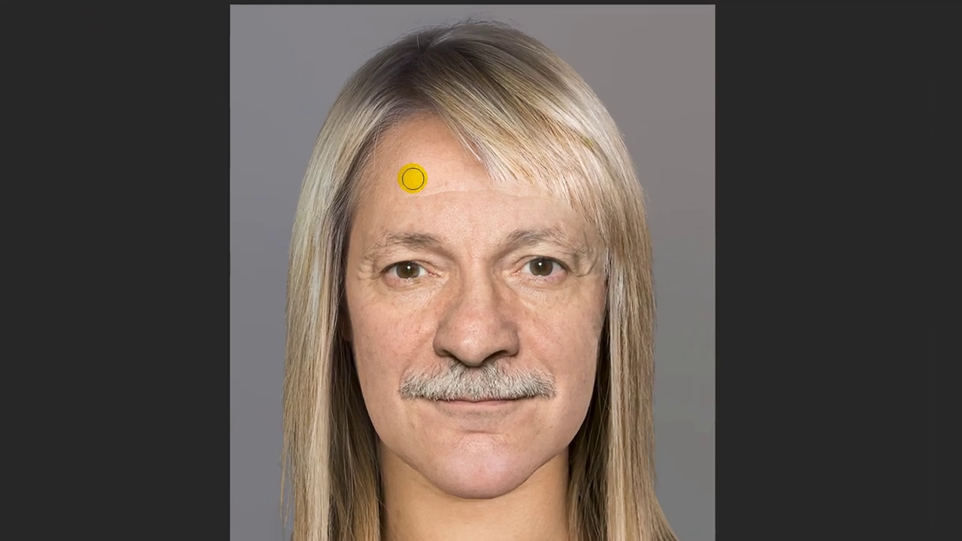
{"action": "key", "text": "bracketright"}
{"action": "key", "text": "bracketleft"}
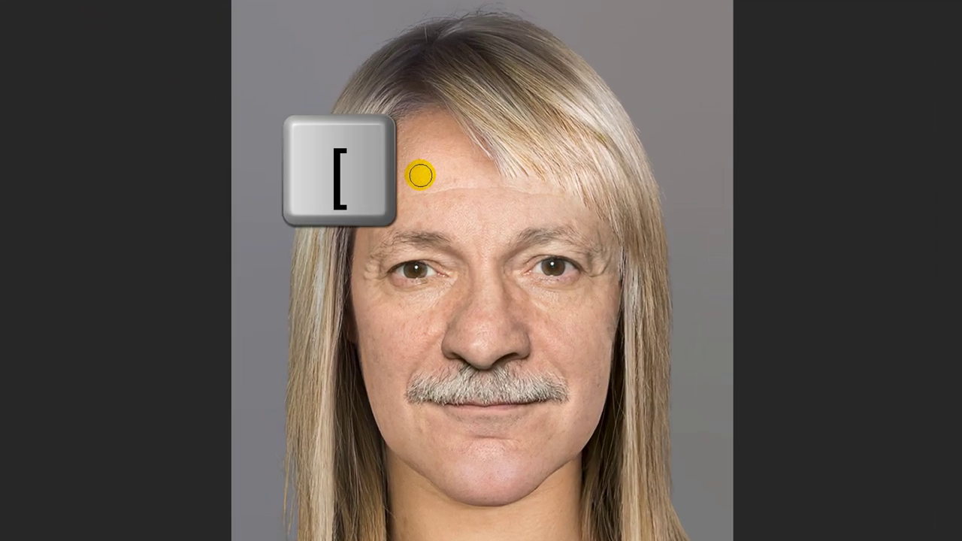
{"action": "left_click", "coordinate": [420, 174]}
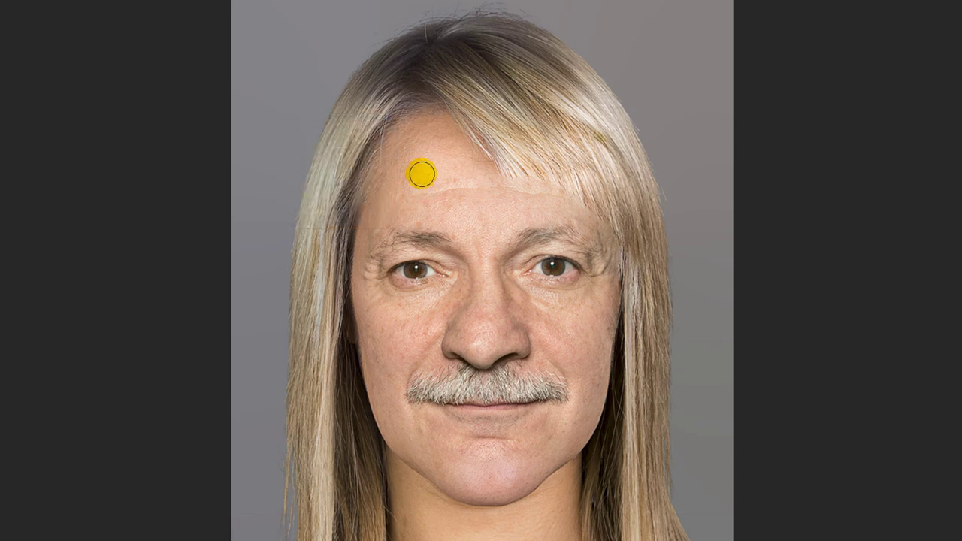